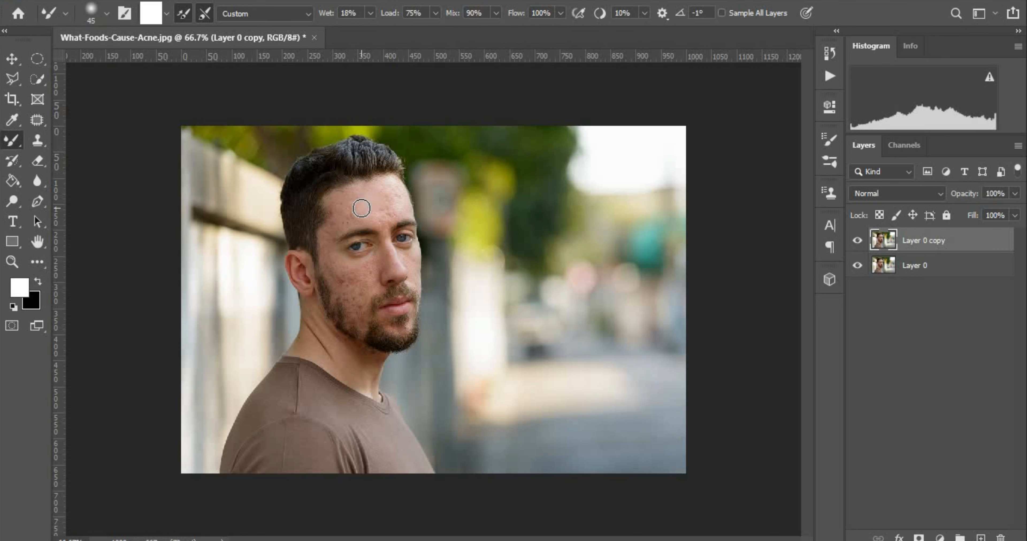
Make the Mixer Brush slightly larger for blending on Layer 0 copy.
key(bracketright)
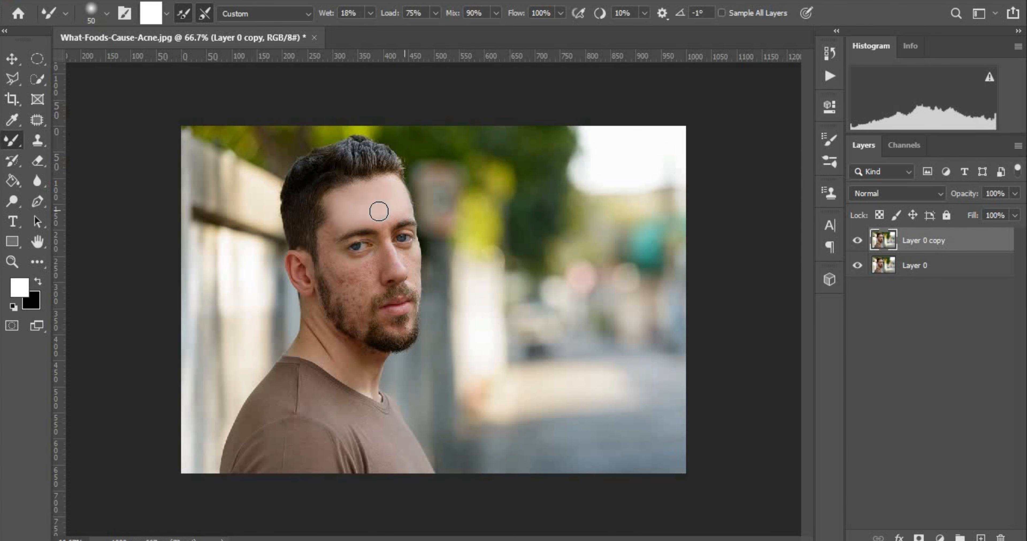
Resize the Mixer Brush to 35 and blend away the acne on the cheek.
key(bracketleft)
key(bracketleft)
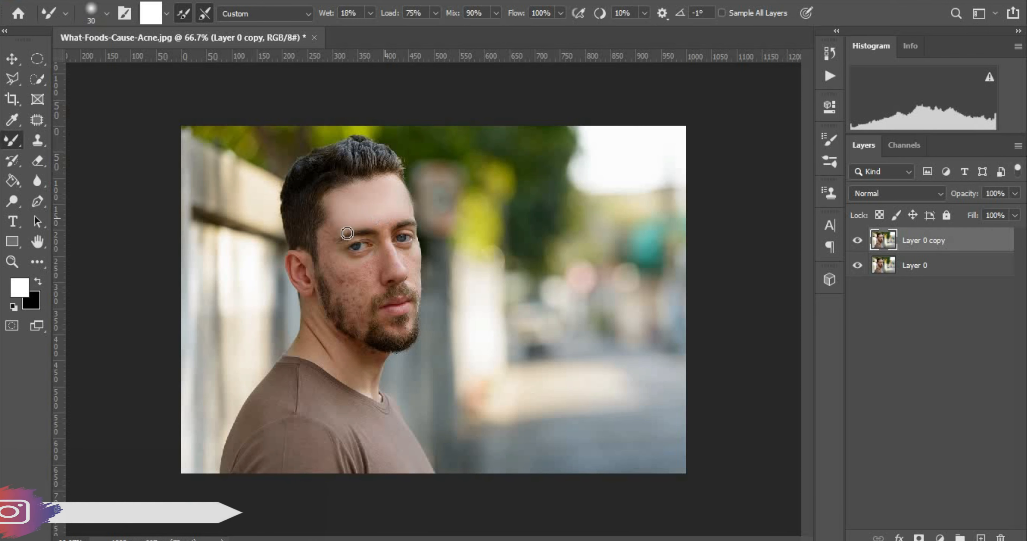
key(bracketright)
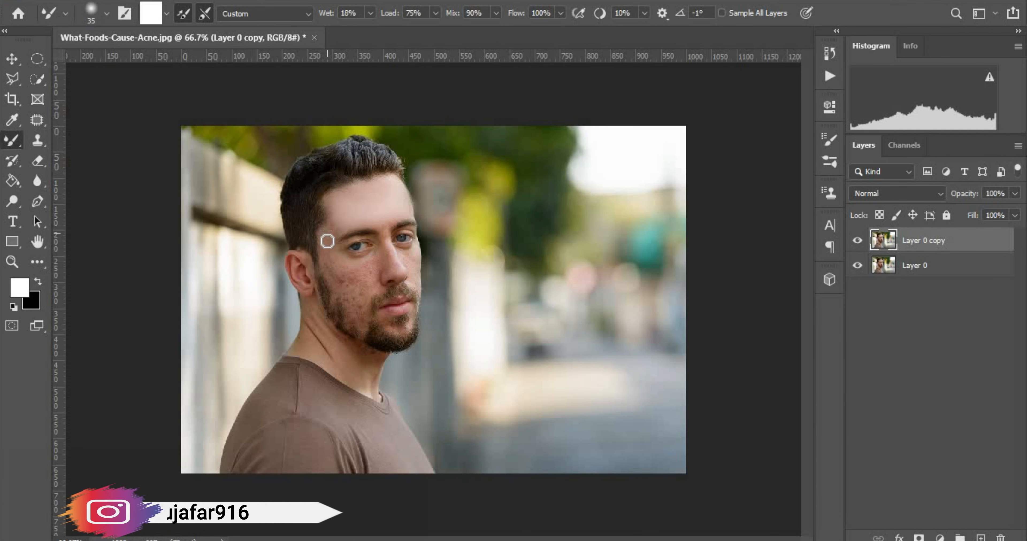
drag(329, 270, 337, 279)
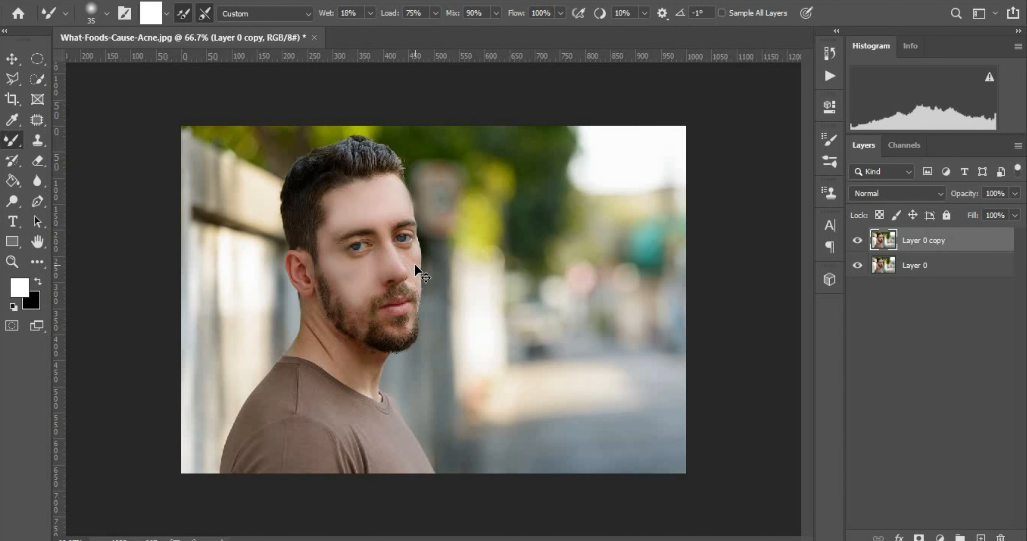
At 200% zoom, blend the skin around the nostril and along the hairline.
key(ctrl+plus)
key(ctrl+plus)
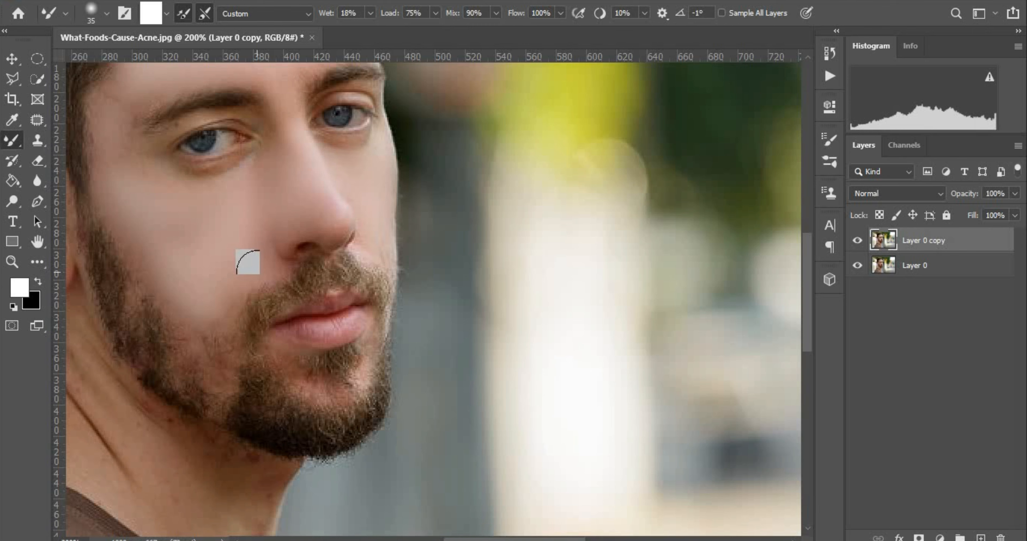
mouse_move(307, 210)
mouse_down()
mouse_move(288, 217)
mouse_move(323, 216)
mouse_move(315, 210)
mouse_up()
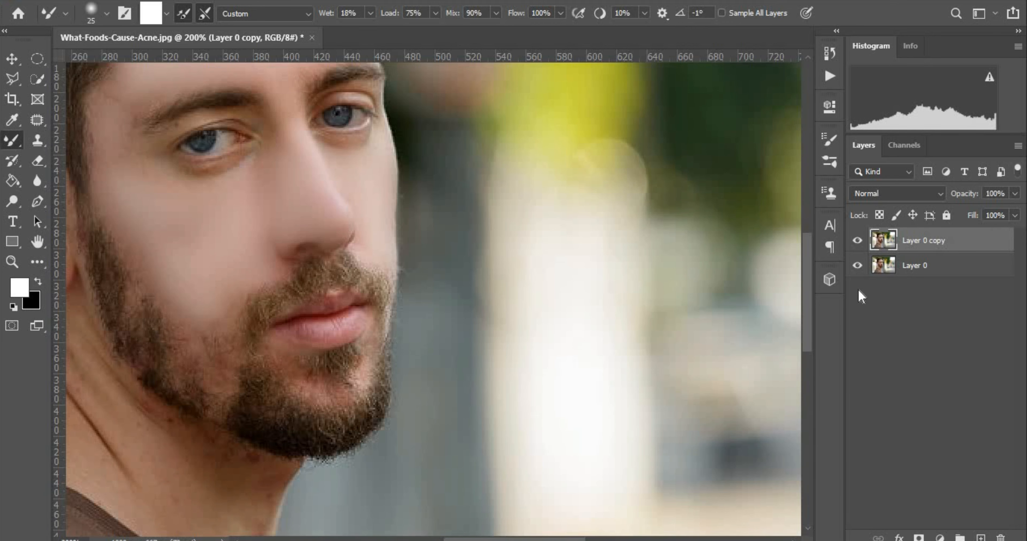
drag(809, 295, 811, 249)
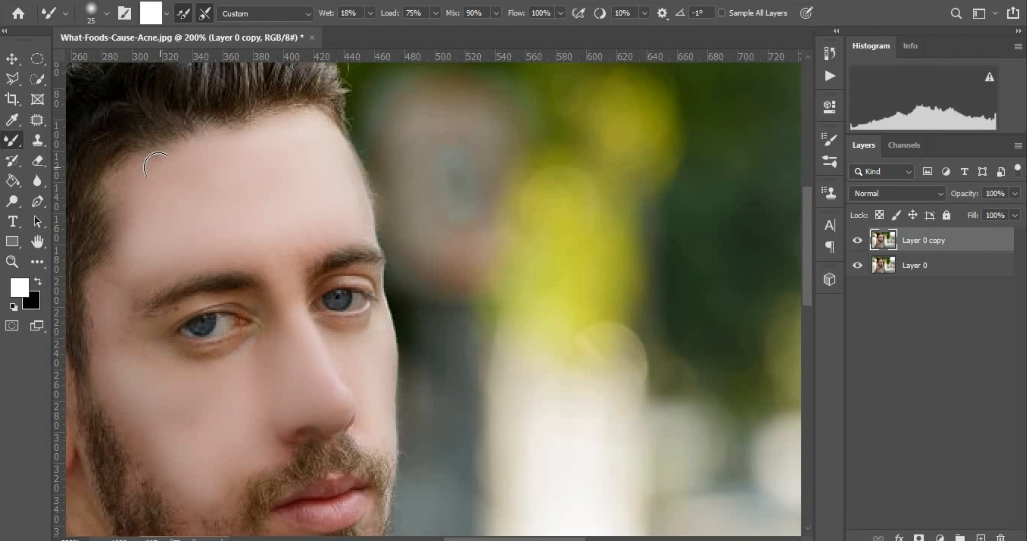
mouse_move(124, 181)
mouse_down()
mouse_move(112, 185)
mouse_move(119, 171)
mouse_move(135, 222)
mouse_move(106, 277)
mouse_move(119, 259)
mouse_move(106, 276)
mouse_move(112, 328)
mouse_up()
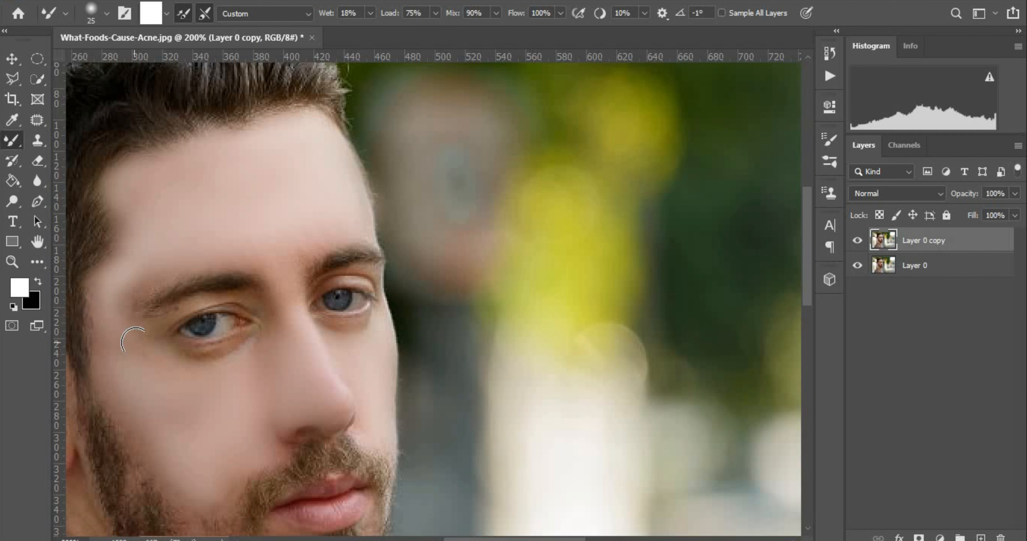
Smooth the skin under both eyes, beside the inner eye corner, and the cheek by the beard.
mouse_move(206, 365)
mouse_down()
mouse_move(229, 358)
mouse_move(188, 358)
mouse_move(255, 345)
mouse_move(220, 367)
mouse_move(167, 359)
mouse_move(184, 366)
mouse_up()
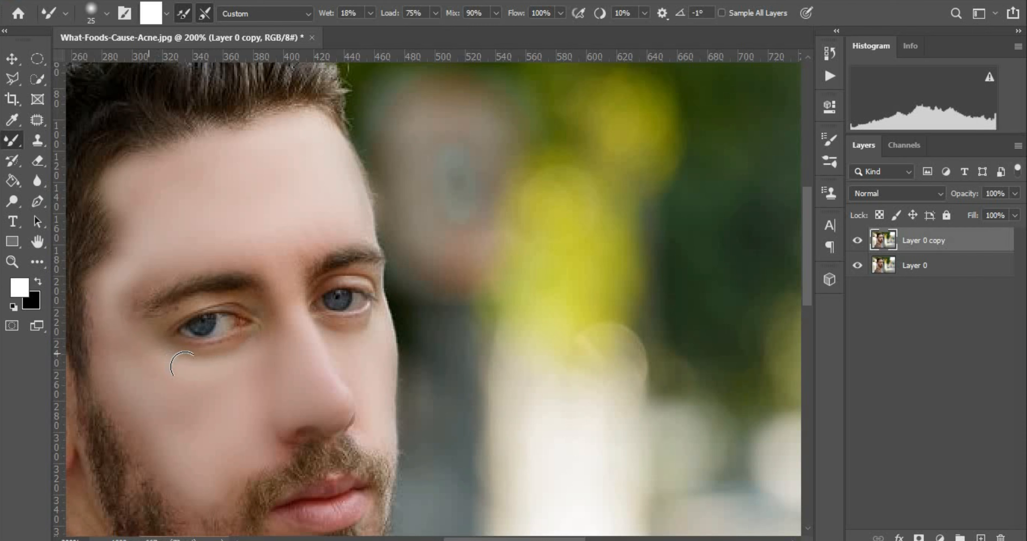
mouse_move(376, 334)
mouse_down()
mouse_move(360, 351)
mouse_move(341, 341)
mouse_move(351, 338)
mouse_move(325, 336)
mouse_move(363, 328)
mouse_up()
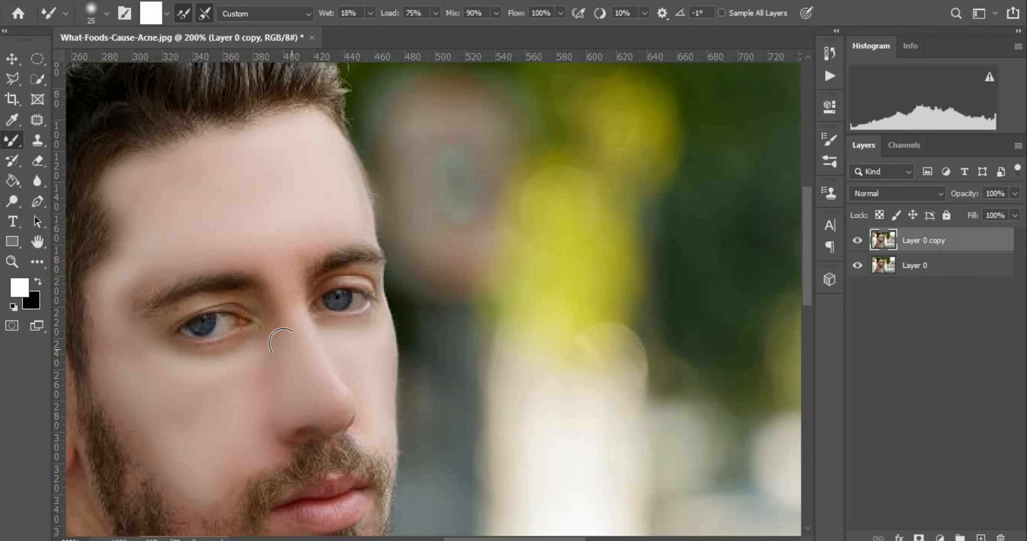
mouse_move(279, 332)
mouse_down()
mouse_move(267, 314)
mouse_move(265, 348)
mouse_up()
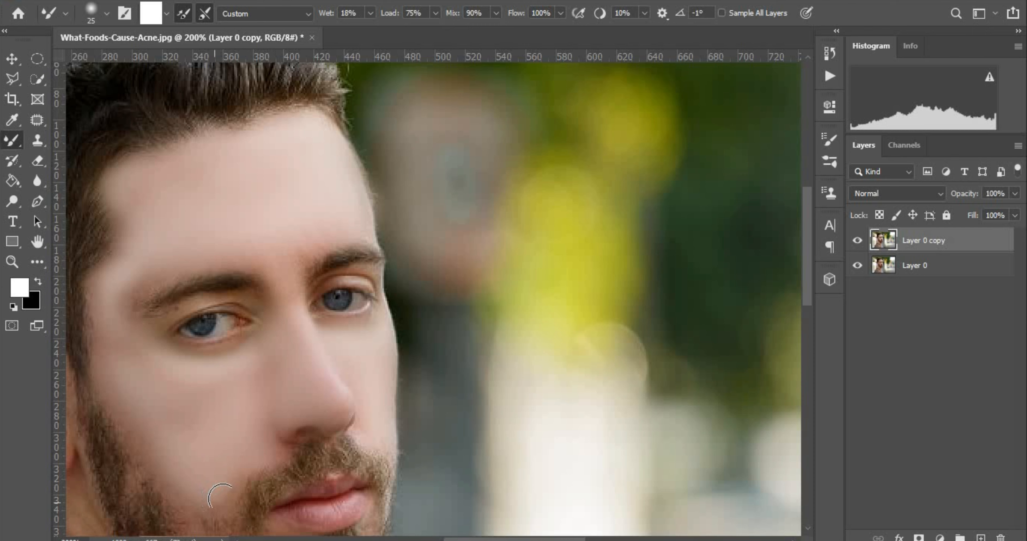
drag(156, 458, 112, 338)
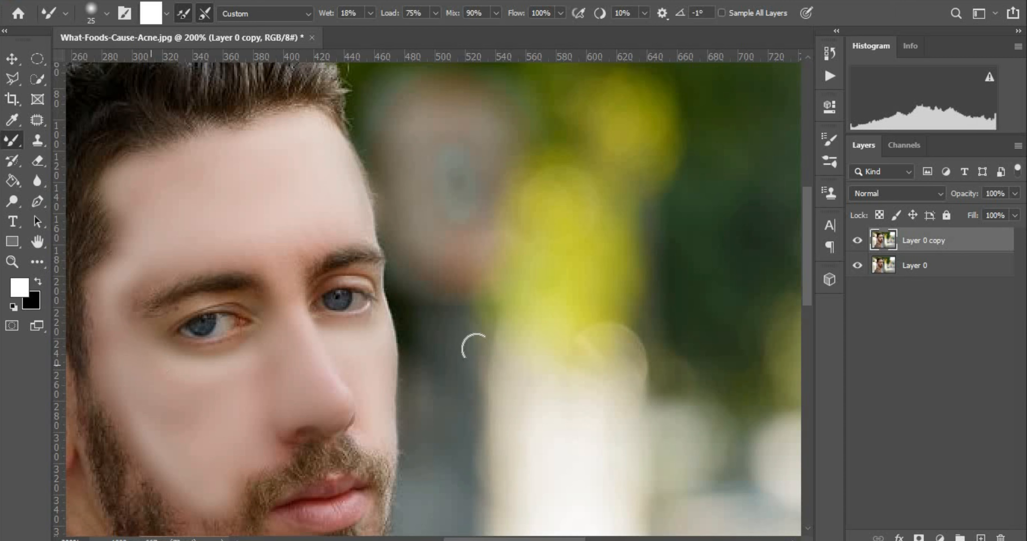
drag(811, 300, 812, 351)
key(ctrl+minus)
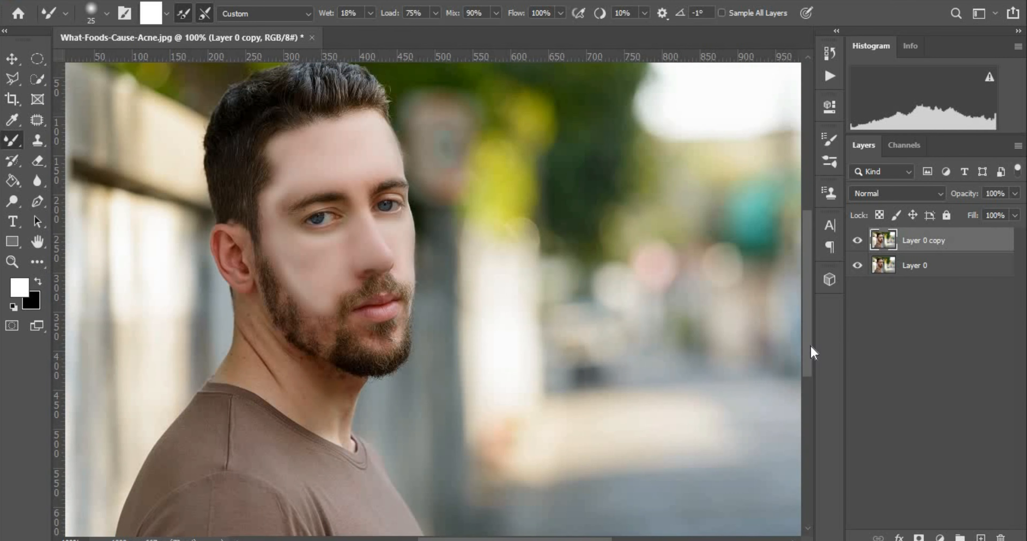
With a larger brush, smooth the neck crease, cheek below the eye, forehead and temple-to-jaw skin.
key(bracketright)
key(bracketright)
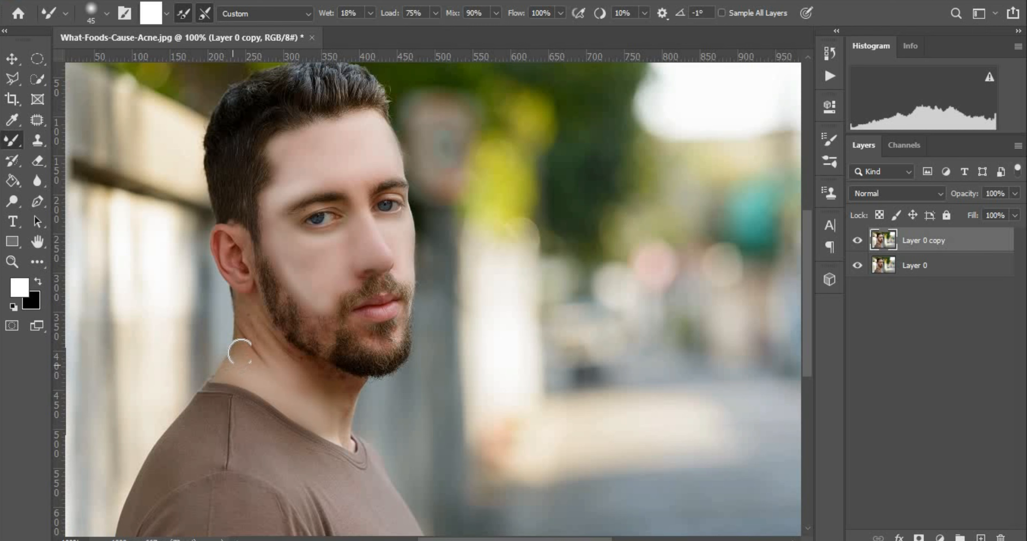
mouse_move(256, 344)
mouse_down()
mouse_move(276, 369)
mouse_move(237, 303)
mouse_move(284, 348)
mouse_move(253, 311)
mouse_move(270, 349)
mouse_move(309, 371)
mouse_move(277, 369)
mouse_move(323, 398)
mouse_move(332, 389)
mouse_move(307, 367)
mouse_move(337, 387)
mouse_move(358, 382)
mouse_move(345, 425)
mouse_move(318, 411)
mouse_move(345, 437)
mouse_move(327, 414)
mouse_move(330, 380)
mouse_move(354, 385)
mouse_move(320, 378)
mouse_move(279, 347)
mouse_move(316, 410)
mouse_move(242, 353)
mouse_move(231, 365)
mouse_move(239, 334)
mouse_move(239, 362)
mouse_up()
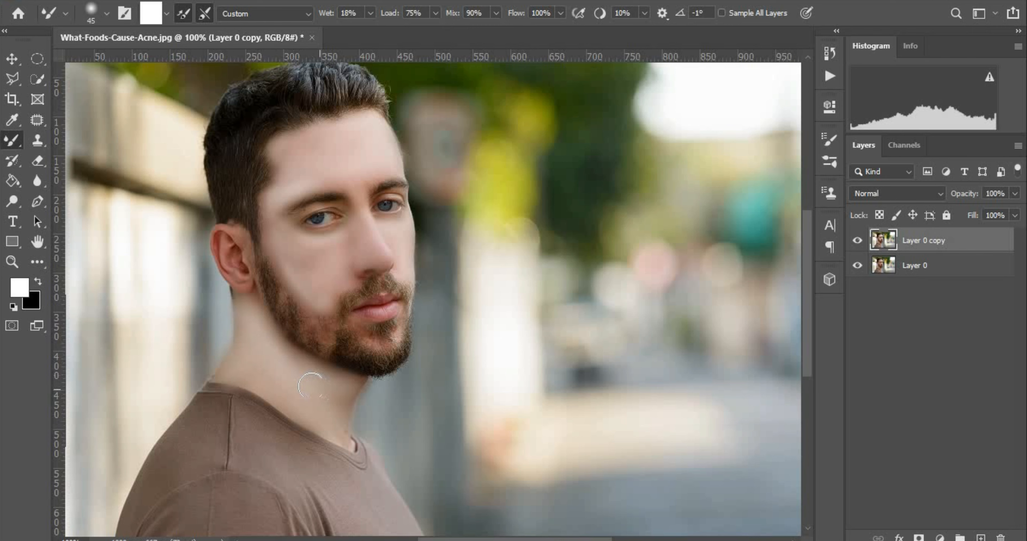
mouse_move(294, 248)
mouse_down()
mouse_move(300, 270)
mouse_move(268, 218)
mouse_move(278, 181)
mouse_move(305, 148)
mouse_move(278, 155)
mouse_move(380, 136)
mouse_move(344, 167)
mouse_move(295, 170)
mouse_move(298, 159)
mouse_move(325, 152)
mouse_move(272, 201)
mouse_move(296, 174)
mouse_move(374, 165)
mouse_move(351, 164)
mouse_move(376, 162)
mouse_up()
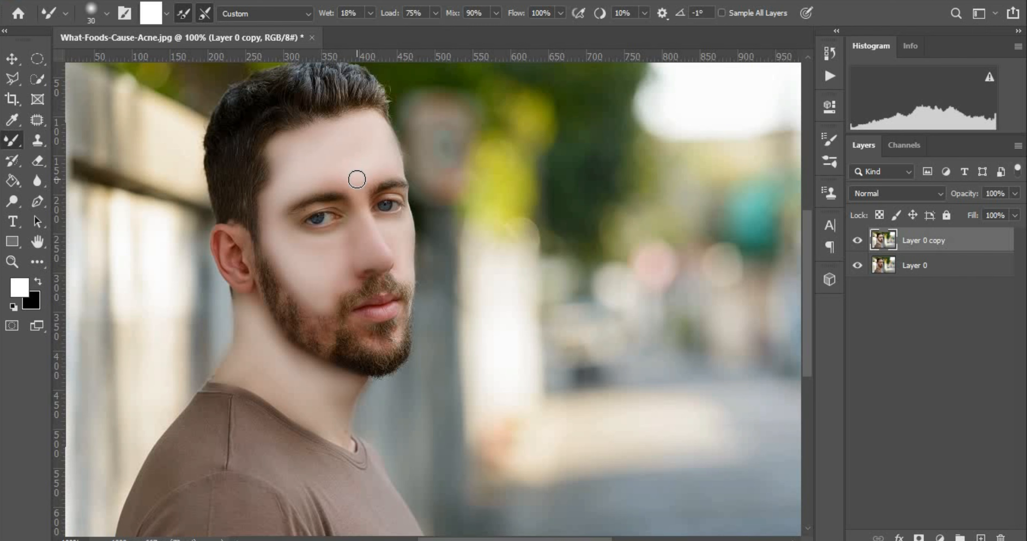
mouse_move(312, 248)
mouse_down()
mouse_move(338, 246)
mouse_move(303, 248)
mouse_move(285, 235)
mouse_move(323, 246)
mouse_move(347, 232)
mouse_move(334, 279)
mouse_move(322, 284)
mouse_move(274, 238)
mouse_move(266, 207)
mouse_up()
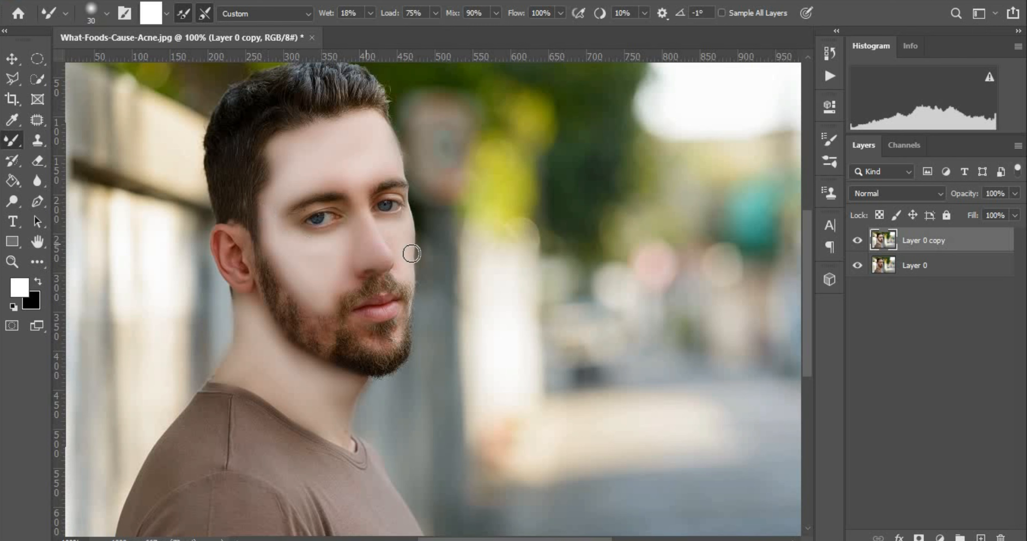
mouse_move(371, 170)
mouse_down()
mouse_move(383, 130)
mouse_move(393, 145)
mouse_move(362, 137)
mouse_move(283, 165)
mouse_move(275, 153)
mouse_move(307, 133)
mouse_move(281, 163)
mouse_up()
mouse_move(277, 197)
mouse_down()
mouse_move(265, 230)
mouse_move(285, 252)
mouse_move(245, 284)
mouse_move(238, 261)
mouse_up()
At 300% zoom with brush size 9, blend the beard and skin under the lower lip.
key(bracketleft)
key(bracketleft)
key(bracketleft)
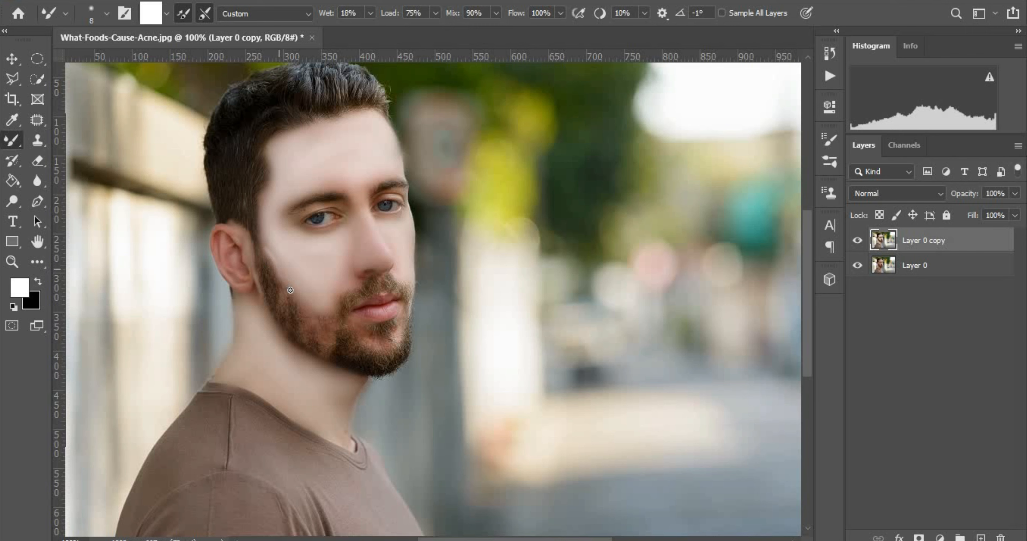
key(bracketright)
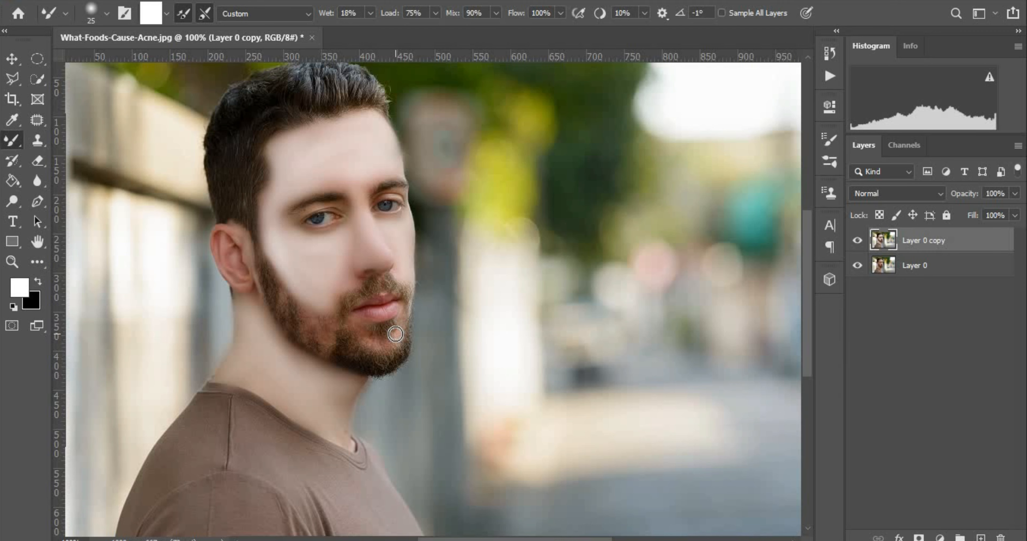
key(ctrl+plus)
key(ctrl+plus)
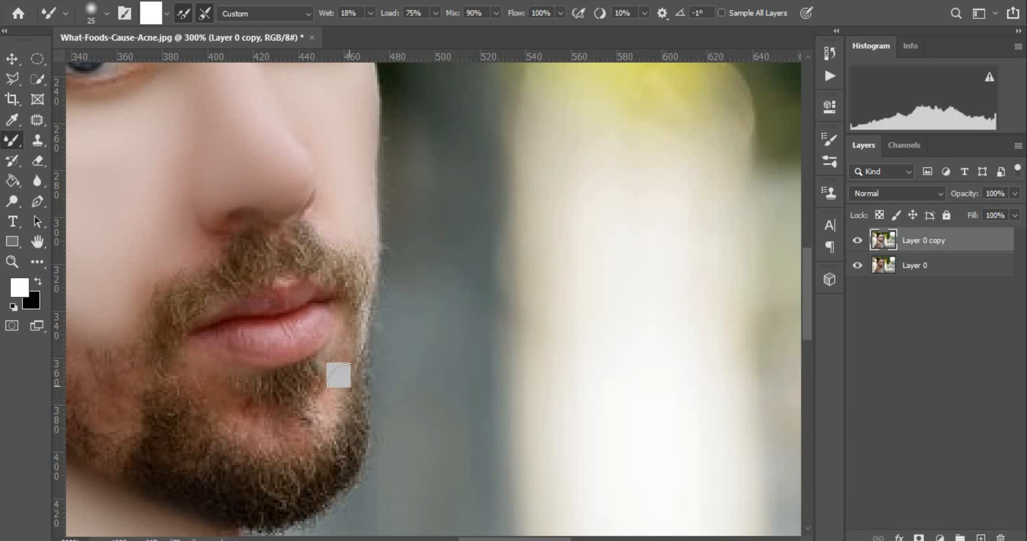
key(bracketleft)
key(bracketleft)
key(bracketleft)
key(bracketleft)
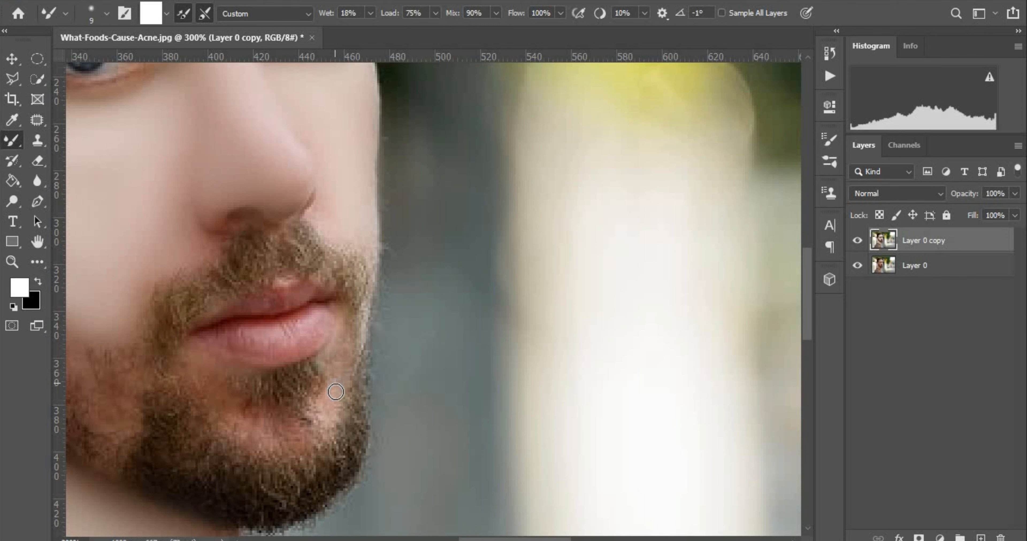
mouse_move(336, 369)
mouse_down()
mouse_move(343, 338)
mouse_move(334, 400)
mouse_up()
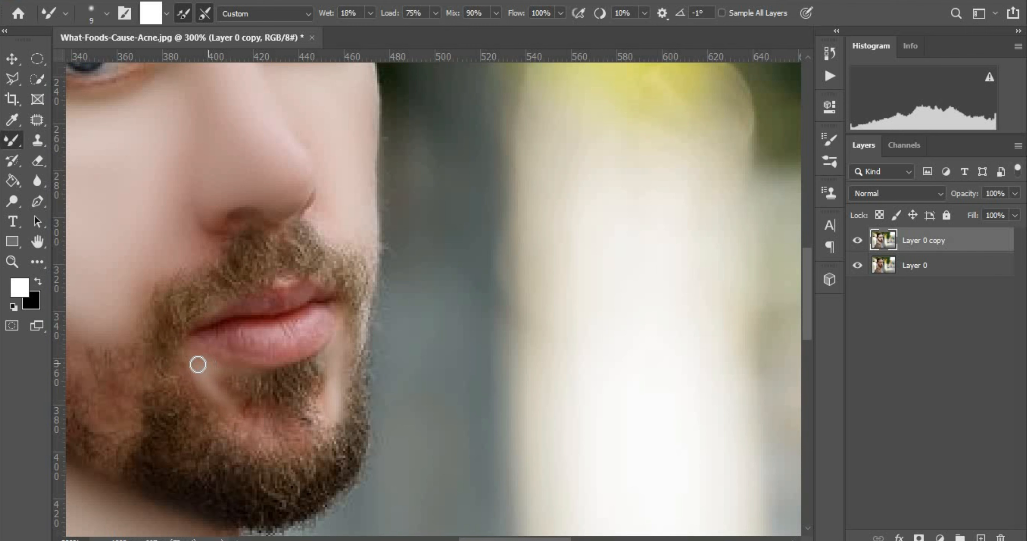
drag(204, 387, 228, 412)
mouse_move(230, 411)
mouse_down()
mouse_move(248, 424)
mouse_move(239, 421)
mouse_up()
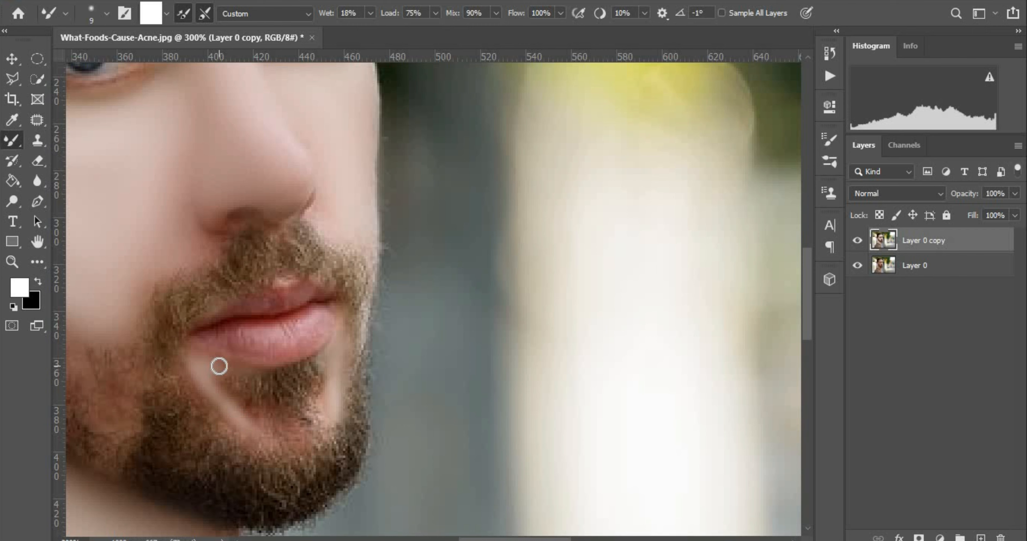
With brush size 6, smooth the light band just below the lower lip.
key(bracketleft)
key(bracketleft)
key(bracketleft)
mouse_move(219, 366)
mouse_down()
mouse_move(253, 374)
mouse_move(186, 351)
mouse_move(257, 370)
mouse_move(199, 357)
mouse_move(221, 356)
mouse_move(209, 373)
mouse_move(197, 369)
mouse_move(218, 368)
mouse_move(188, 358)
mouse_move(253, 428)
mouse_move(273, 435)
mouse_move(259, 429)
mouse_move(316, 416)
mouse_move(316, 419)
mouse_up()
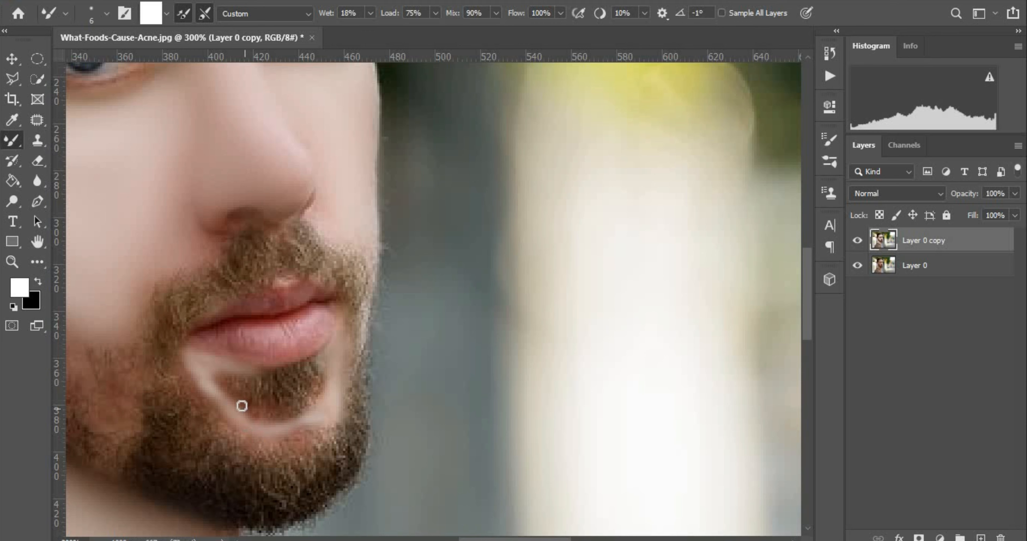
drag(262, 429, 331, 406)
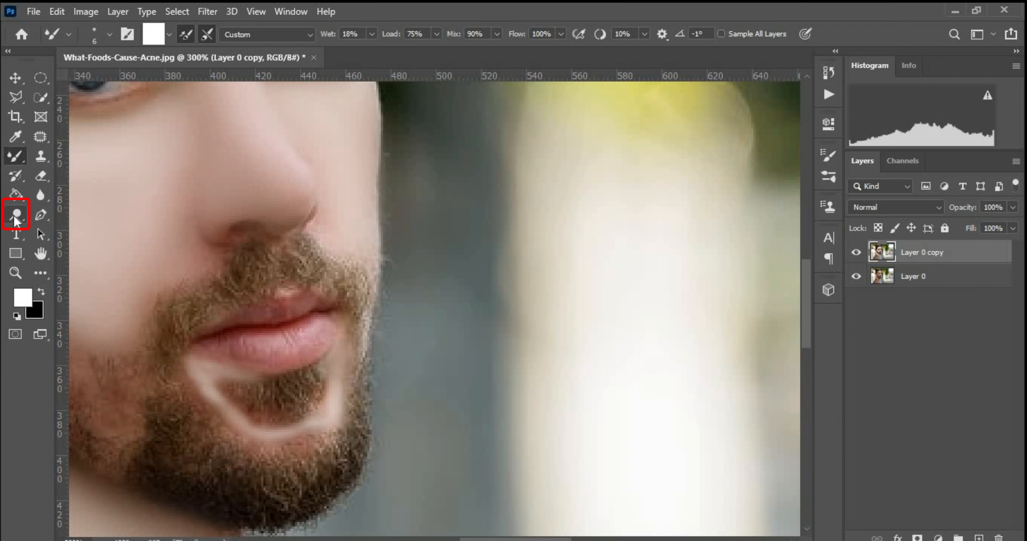
drag(16, 221, 74, 223)
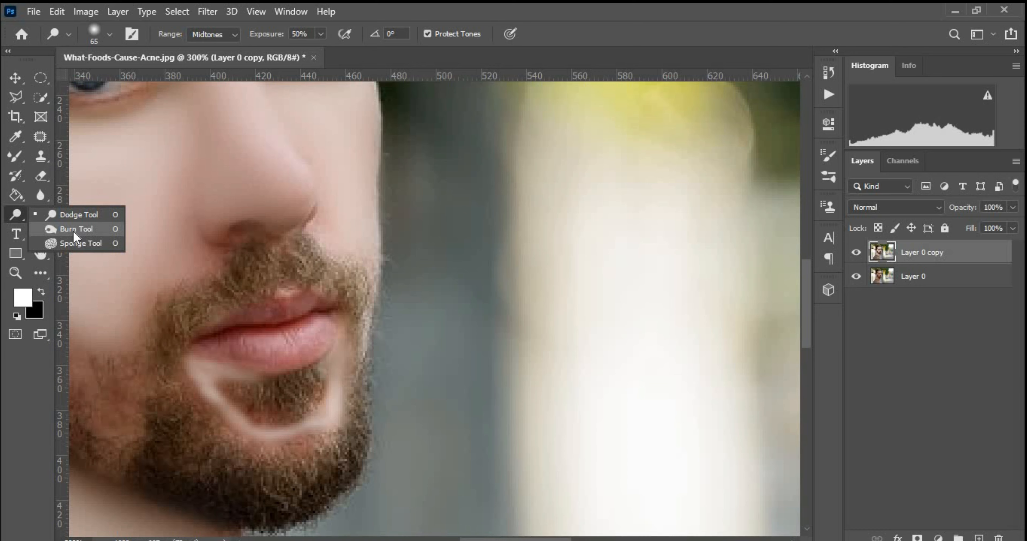
Switch to the Burn Tool at size 25, Midtones, 50% exposure, viewing the whole face.
click(75, 233)
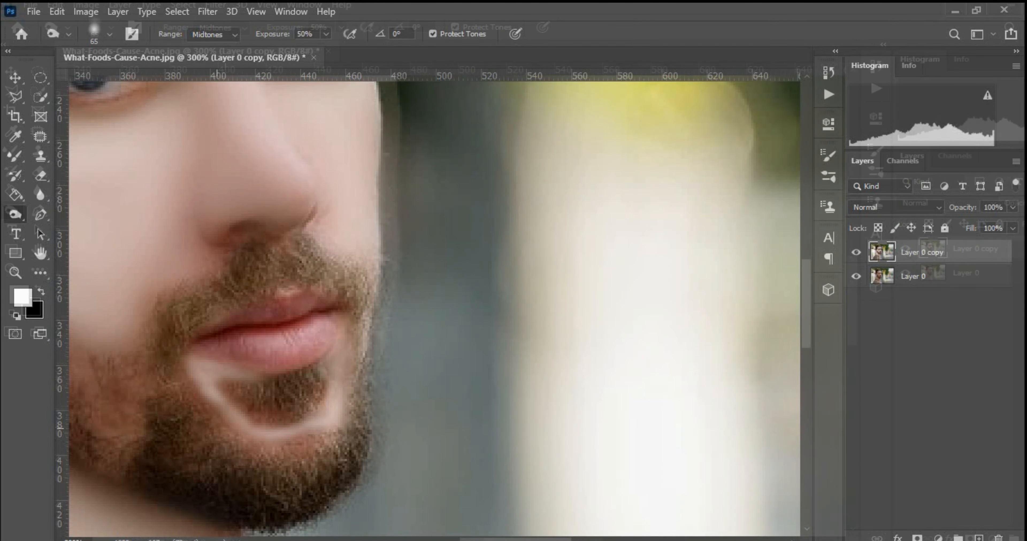
key(bracketleft)
key(bracketleft)
key(bracketleft)
key(bracketleft)
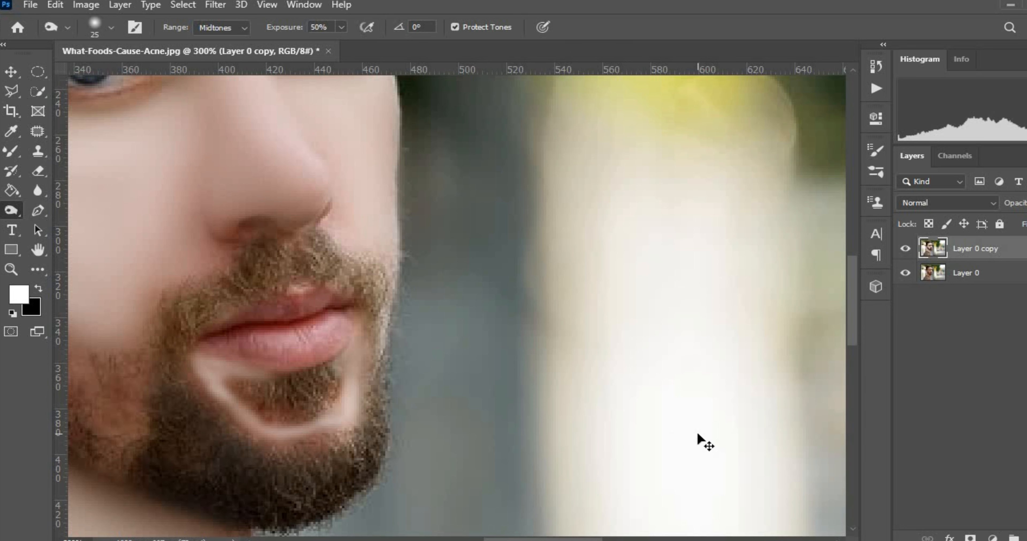
key(ctrl+minus)
key(ctrl+minus)
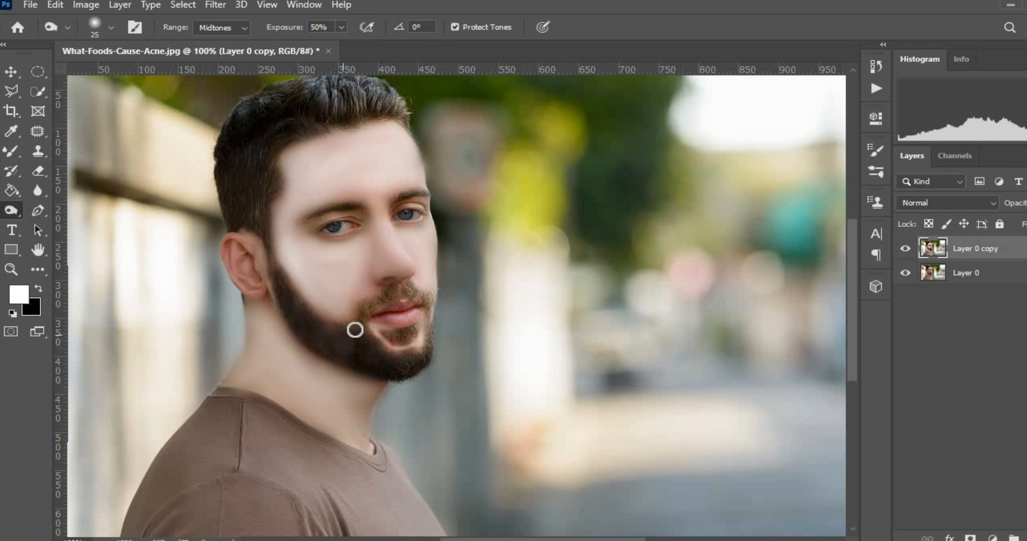
Burn the mustache below the nose and the left side of the beard at size 15.
key(ctrl+plus)
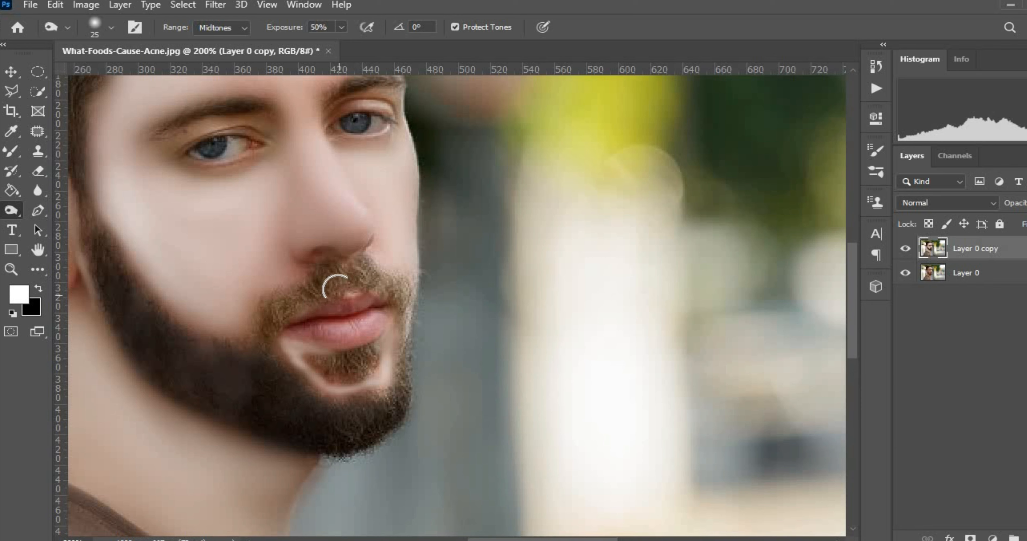
mouse_move(334, 280)
mouse_down()
mouse_move(329, 271)
mouse_move(275, 305)
mouse_move(268, 330)
mouse_move(351, 268)
mouse_move(376, 277)
mouse_move(407, 305)
mouse_move(405, 294)
mouse_move(403, 390)
mouse_move(339, 447)
mouse_move(294, 433)
mouse_up()
key(bracketleft)
mouse_move(234, 403)
mouse_down()
mouse_move(181, 386)
mouse_move(240, 362)
mouse_move(185, 351)
mouse_move(152, 326)
mouse_move(155, 315)
mouse_move(125, 300)
mouse_move(90, 242)
mouse_move(128, 334)
mouse_move(96, 225)
mouse_move(93, 234)
mouse_move(169, 280)
mouse_up()
Zoom in on the beard edge, reduce the burn brush to 9, then fit the photo on screen.
key(ctrl+minus)
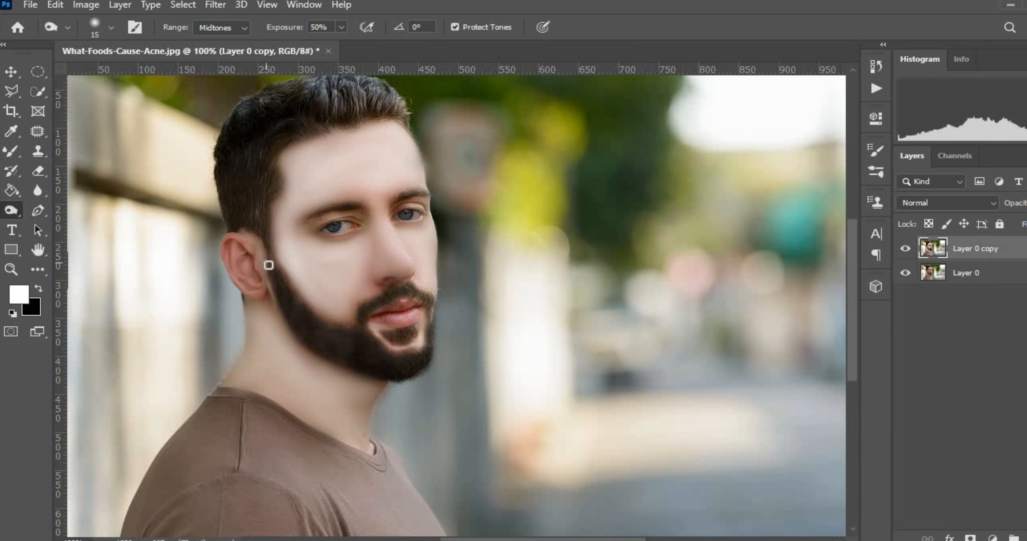
key(ctrl+plus)
key(ctrl+plus)
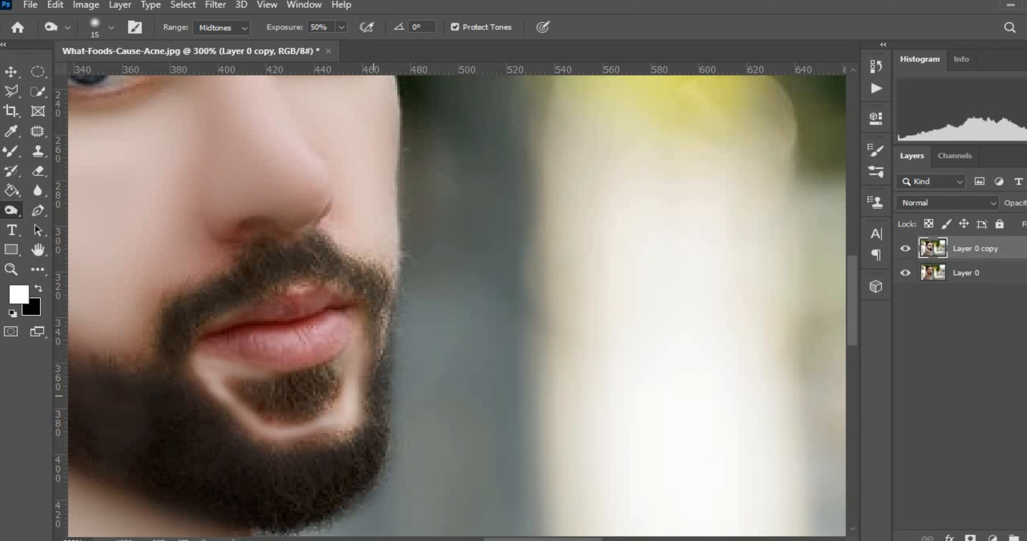
scroll(550, 522, left, 5)
scroll(251, 292, up, 1)
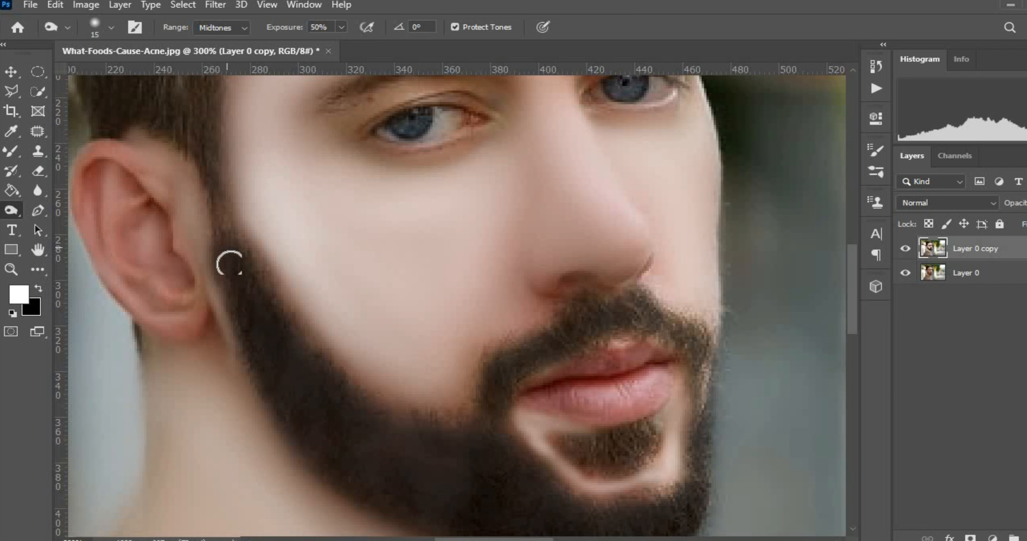
key(bracketleft)
key(bracketleft)
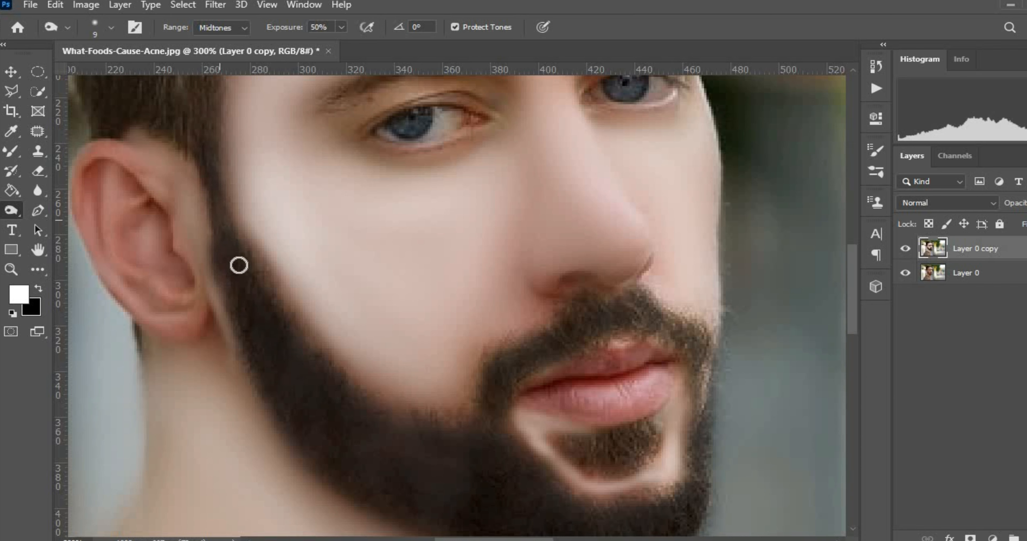
key(ctrl+0)
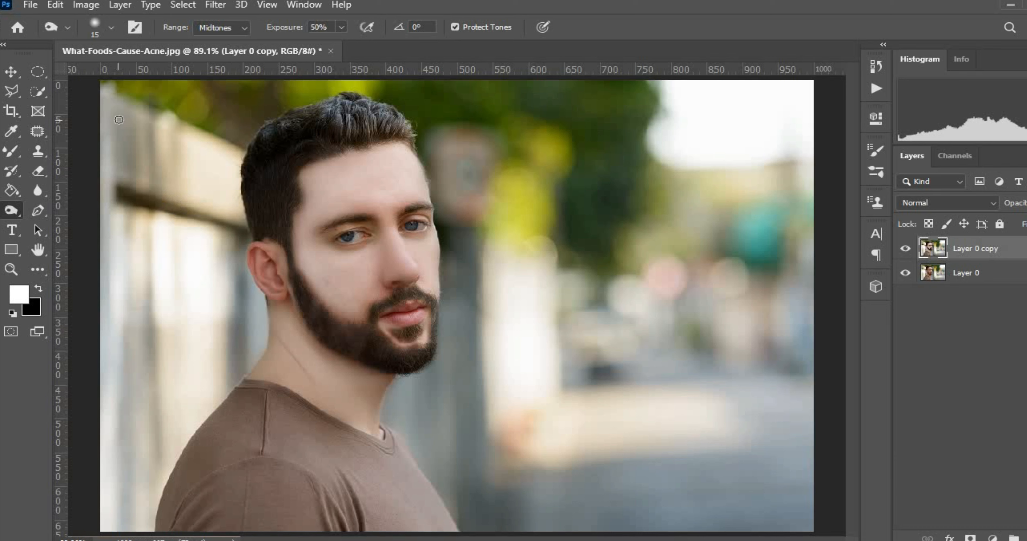
Return to the Mixer Brush at size 35 and smooth the neck wrinkle below the beard.
click(11, 150)
key(bracketright)
key(bracketright)
key(bracketright)
key(bracketright)
key(bracketright)
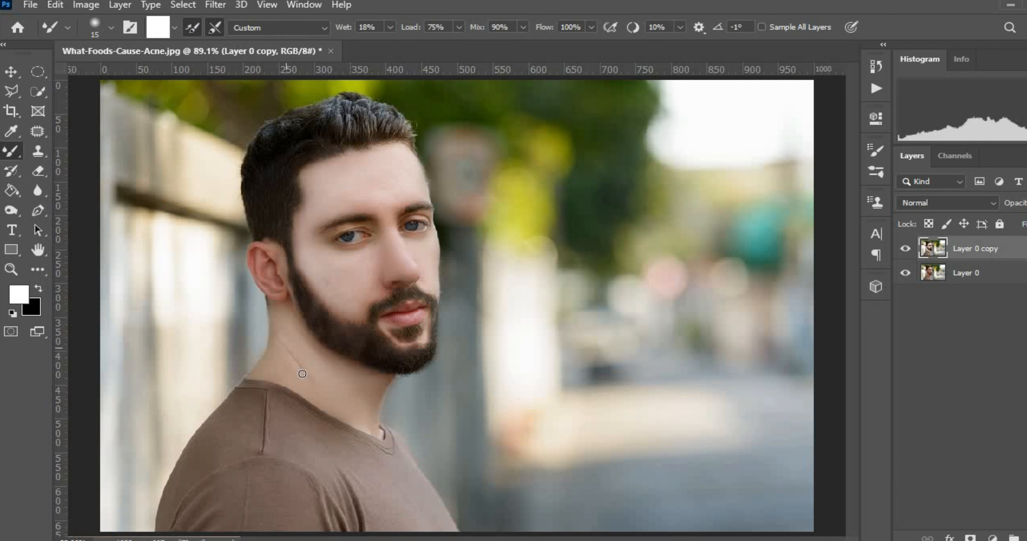
key(bracketright)
key(bracketright)
mouse_move(312, 367)
mouse_down()
mouse_move(285, 351)
mouse_move(277, 311)
mouse_move(277, 360)
mouse_move(368, 401)
mouse_move(340, 375)
mouse_move(386, 388)
mouse_move(372, 386)
mouse_move(365, 414)
mouse_move(374, 417)
mouse_move(316, 387)
mouse_move(317, 400)
mouse_move(322, 376)
mouse_move(272, 364)
mouse_move(278, 307)
mouse_up()
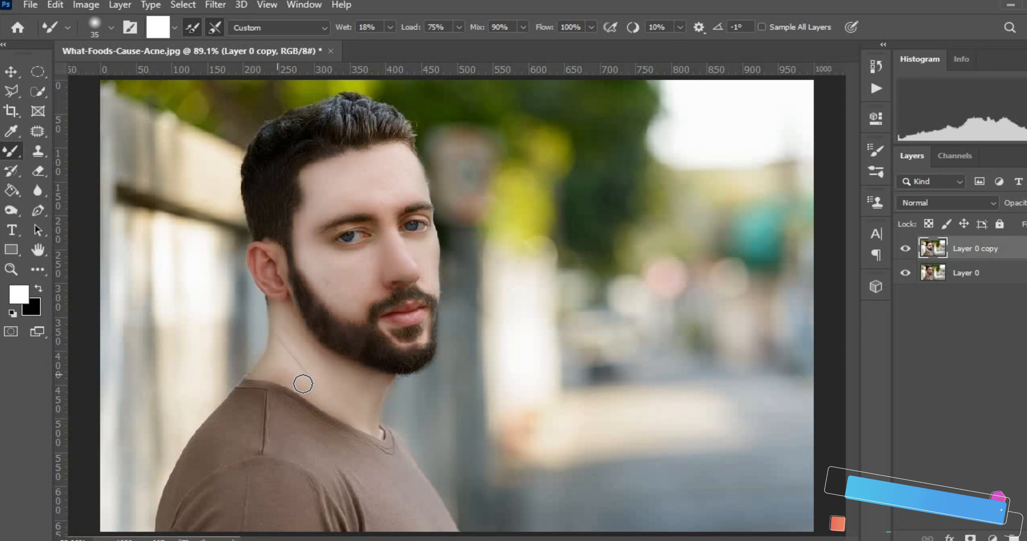